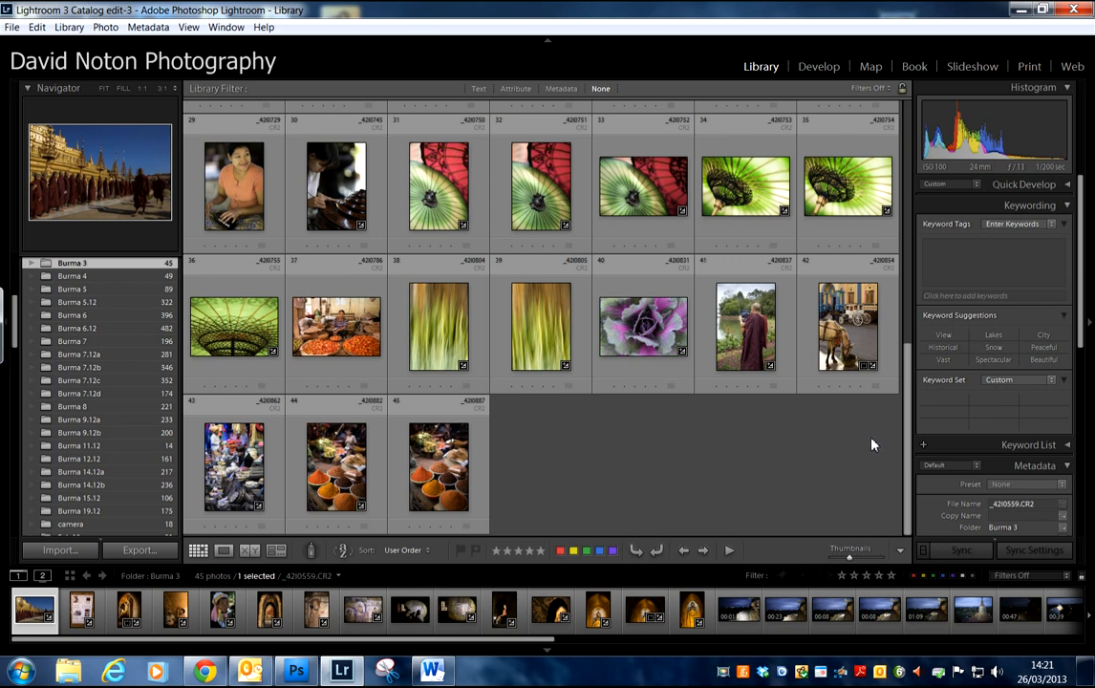
Open the market photo _42I0786.CR2 of the tomato seller for editing in the Develop module
click(335, 325)
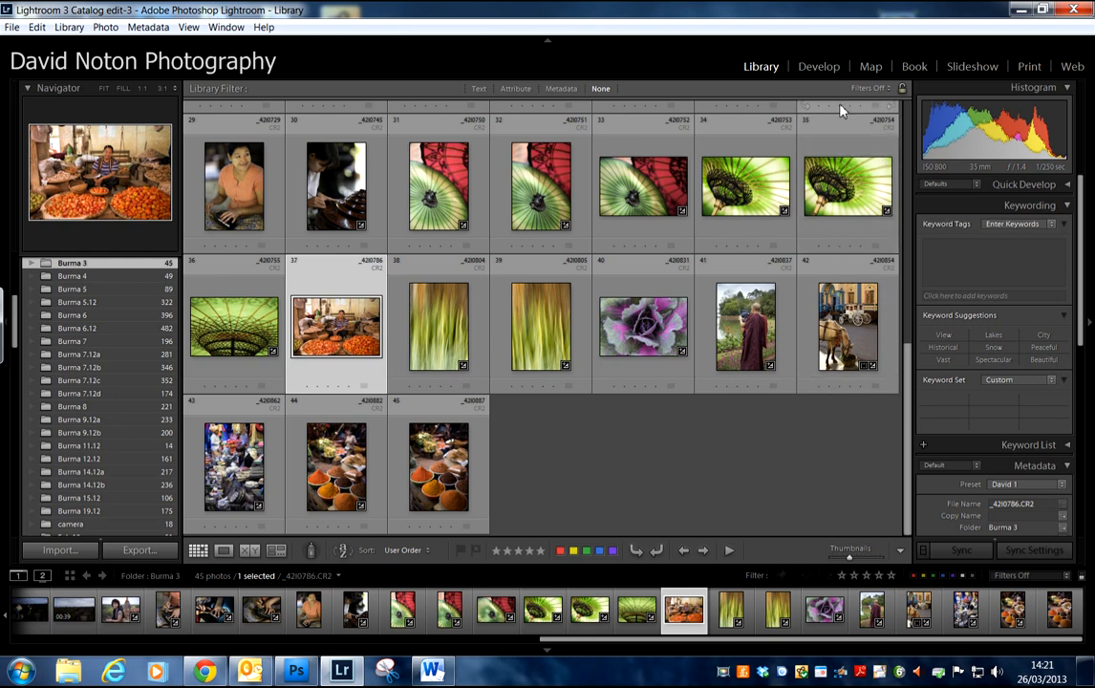
click(819, 67)
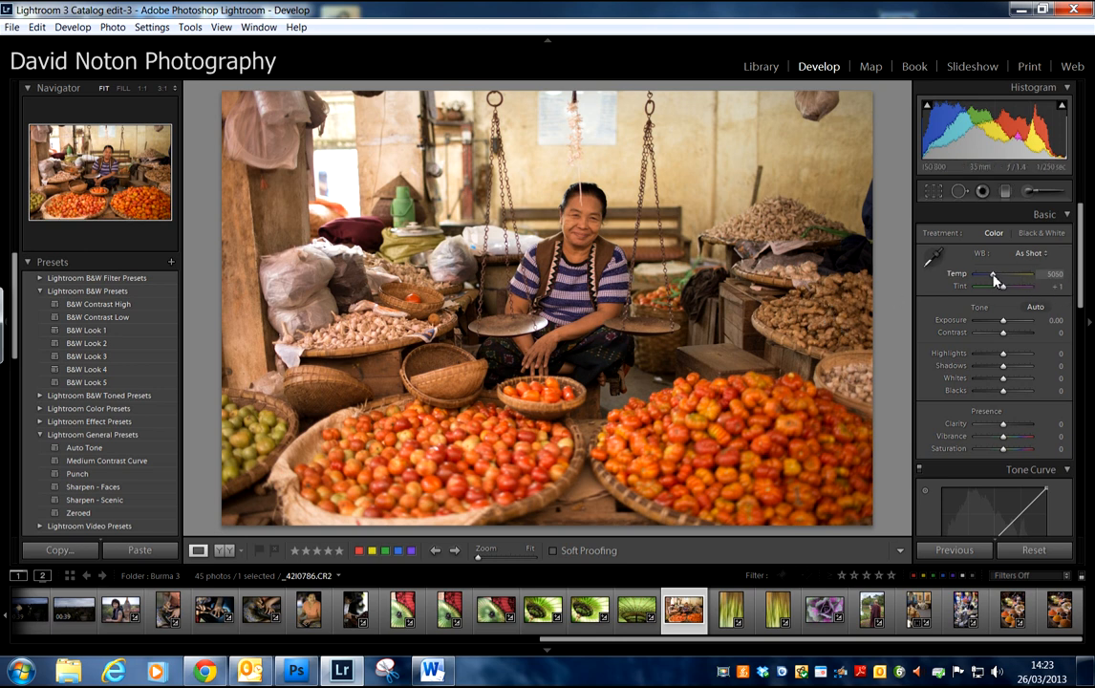
Try cooler colour temperatures of 3548, 3905 and 3786 on the market photo and return it to 5050
drag(995, 279, 987, 283)
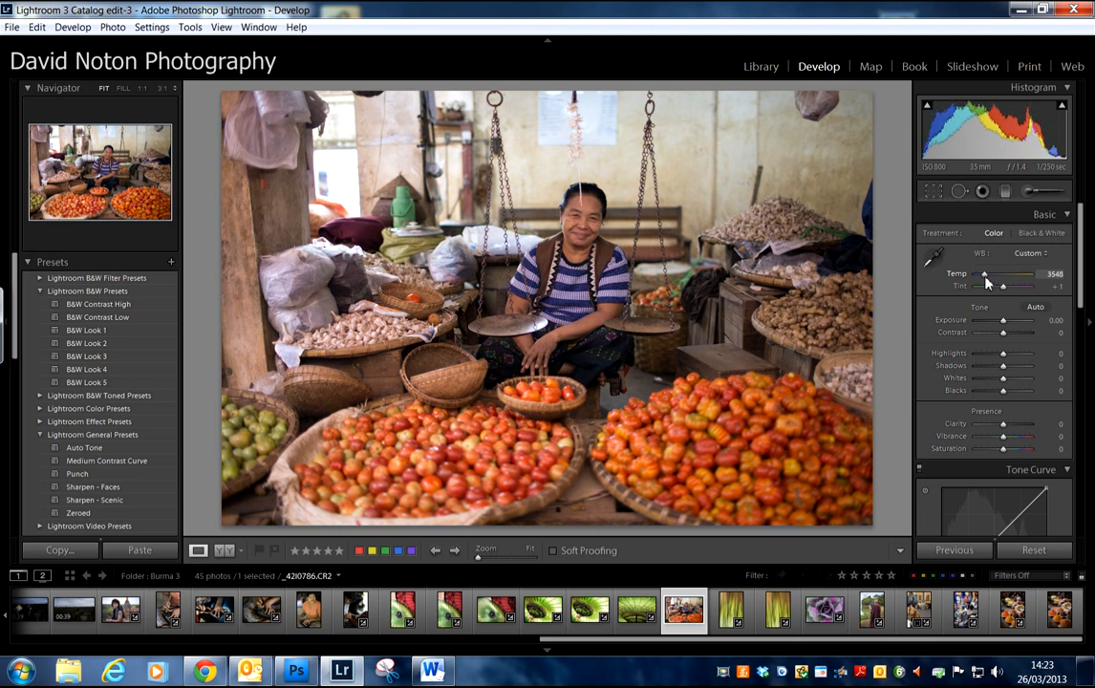
drag(988, 282, 989, 280)
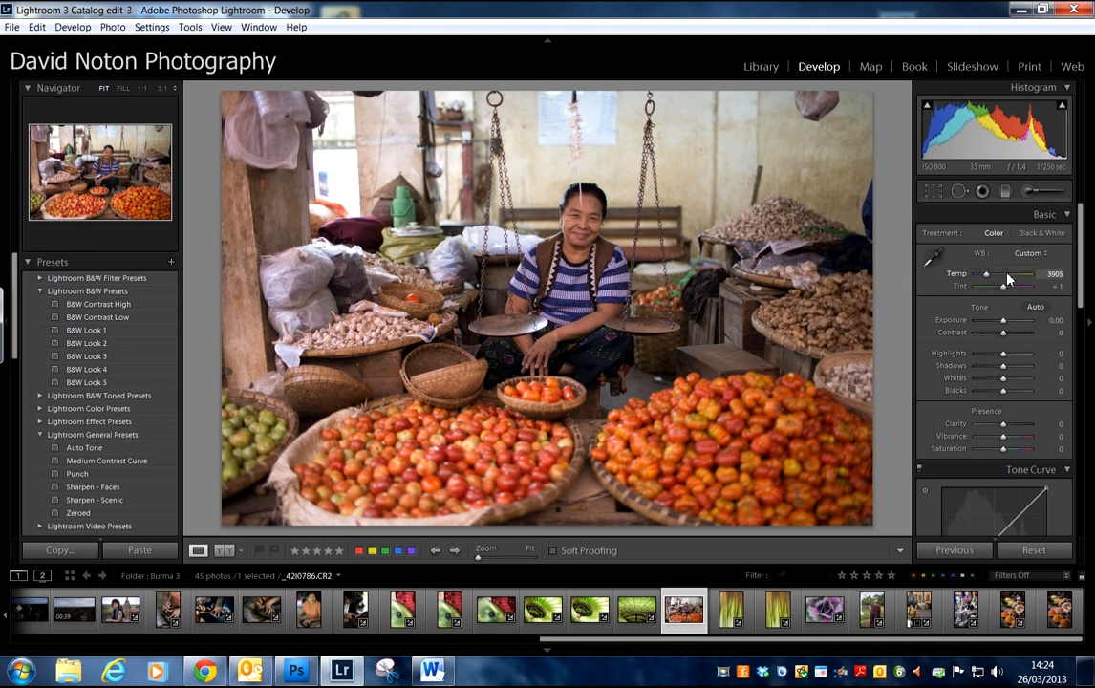
double_click(989, 277)
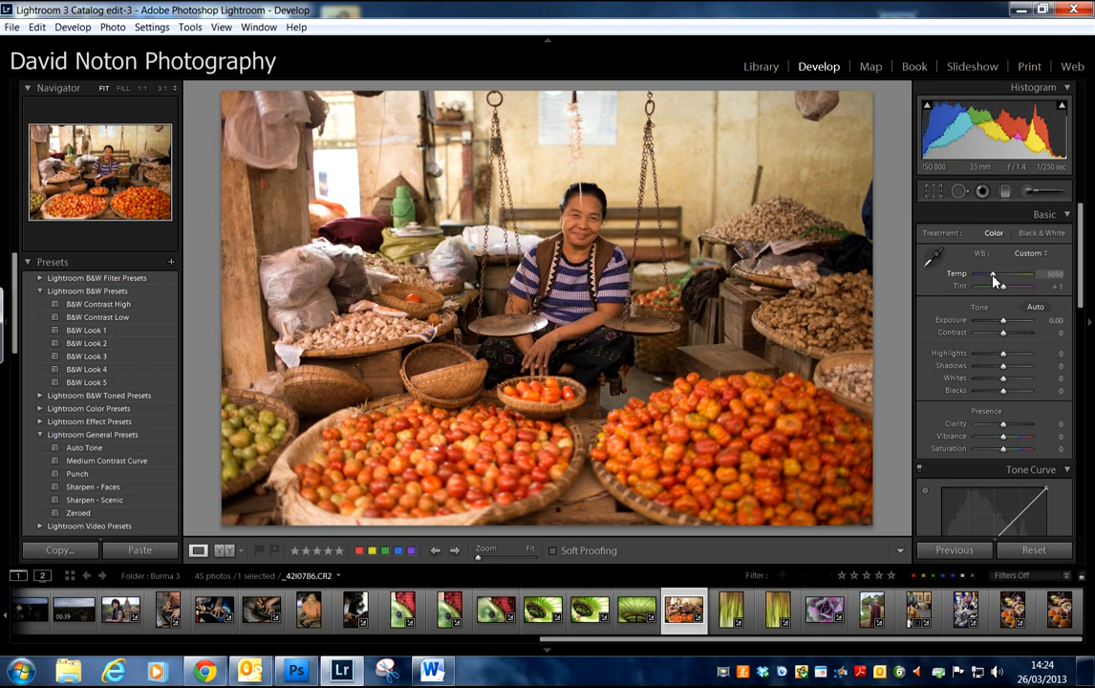
drag(993, 275, 986, 280)
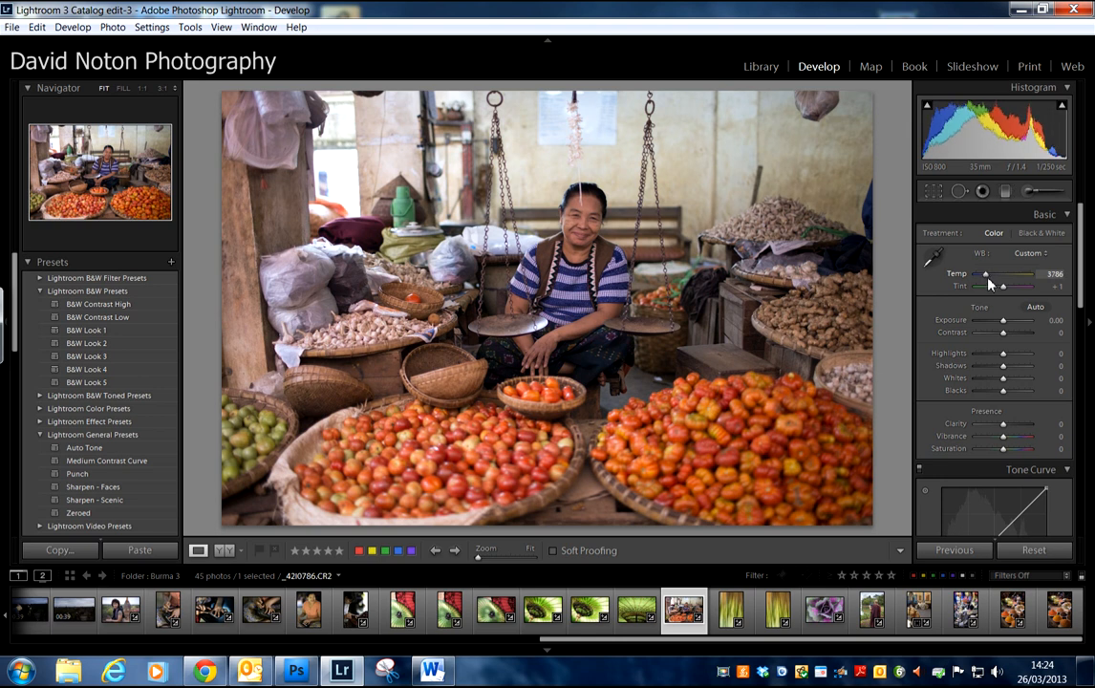
drag(985, 275, 994, 276)
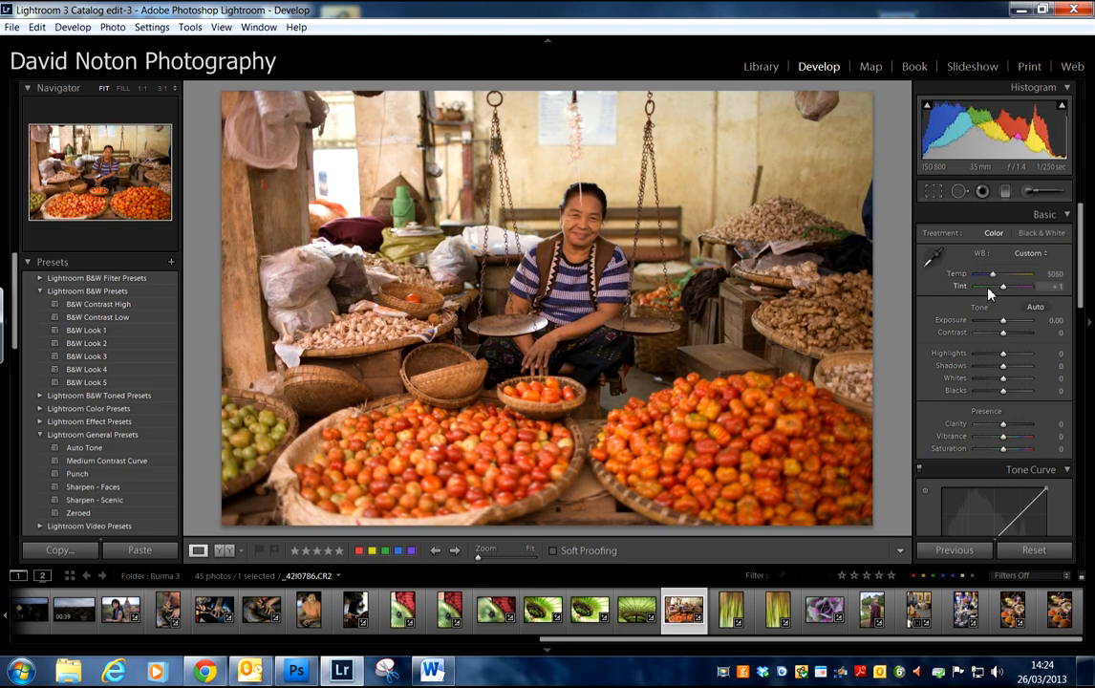
Sample several neutral tones in the market photo with the White Balance Selector, finishing at Temp 4600 and Tint -12
click(933, 263)
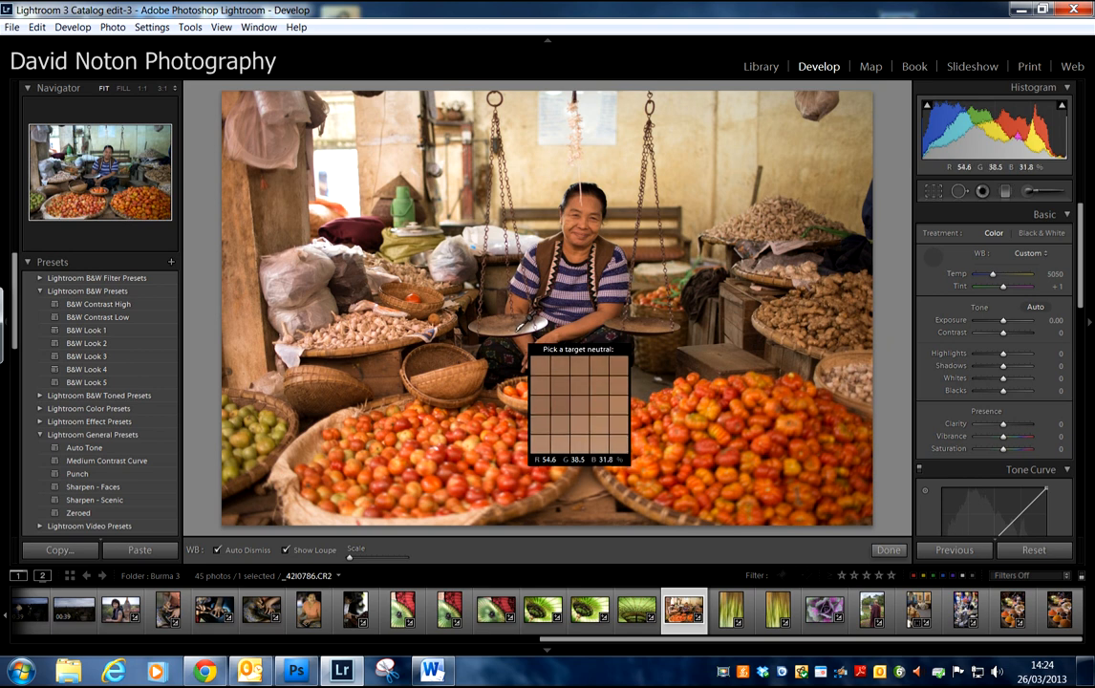
click(594, 118)
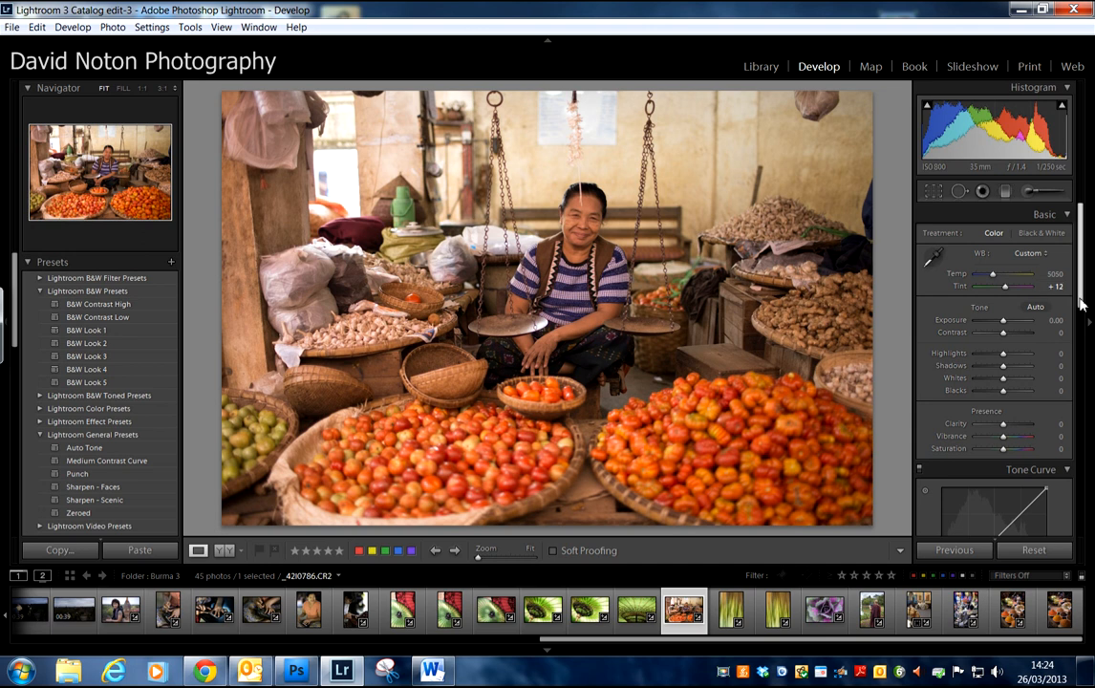
click(935, 258)
click(531, 111)
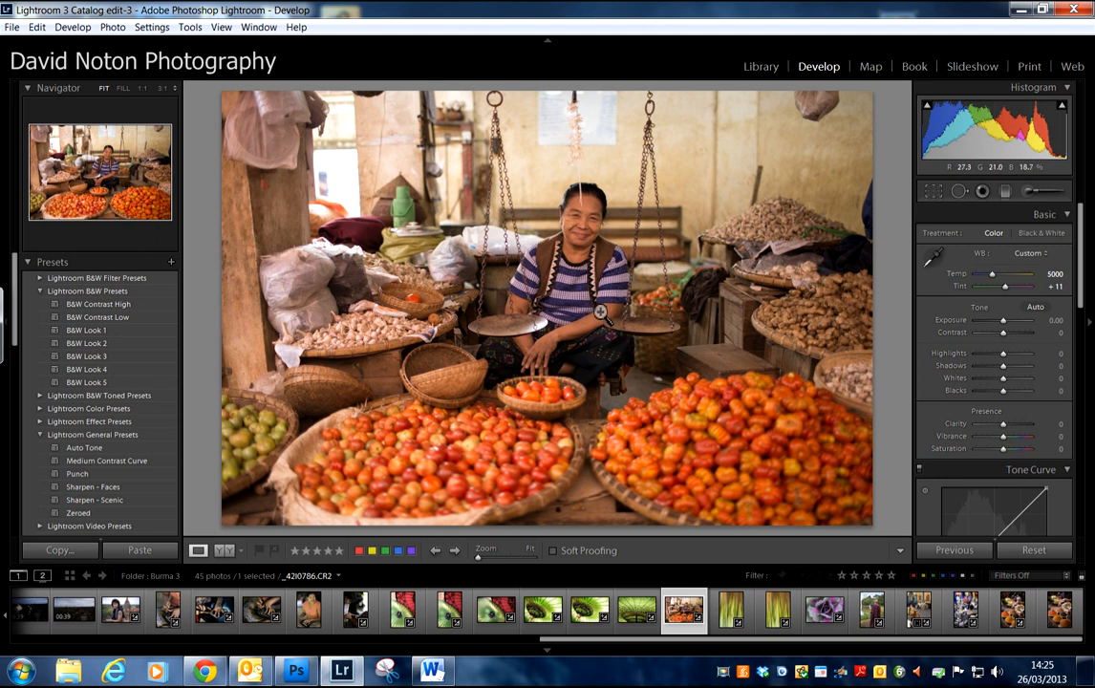
click(932, 256)
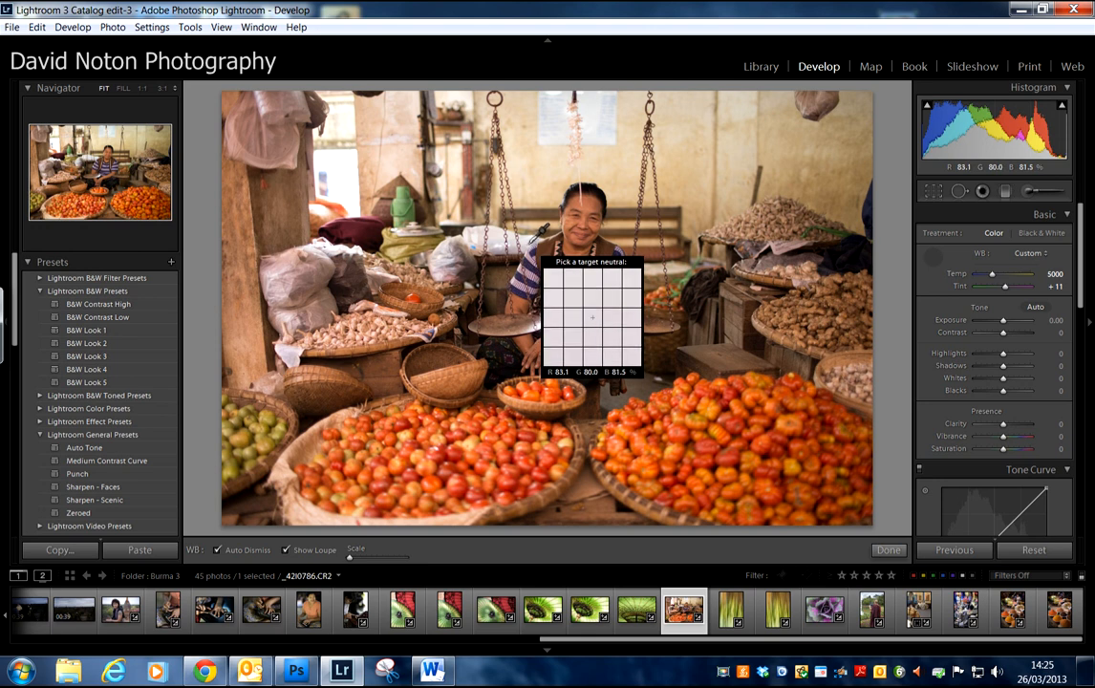
click(537, 238)
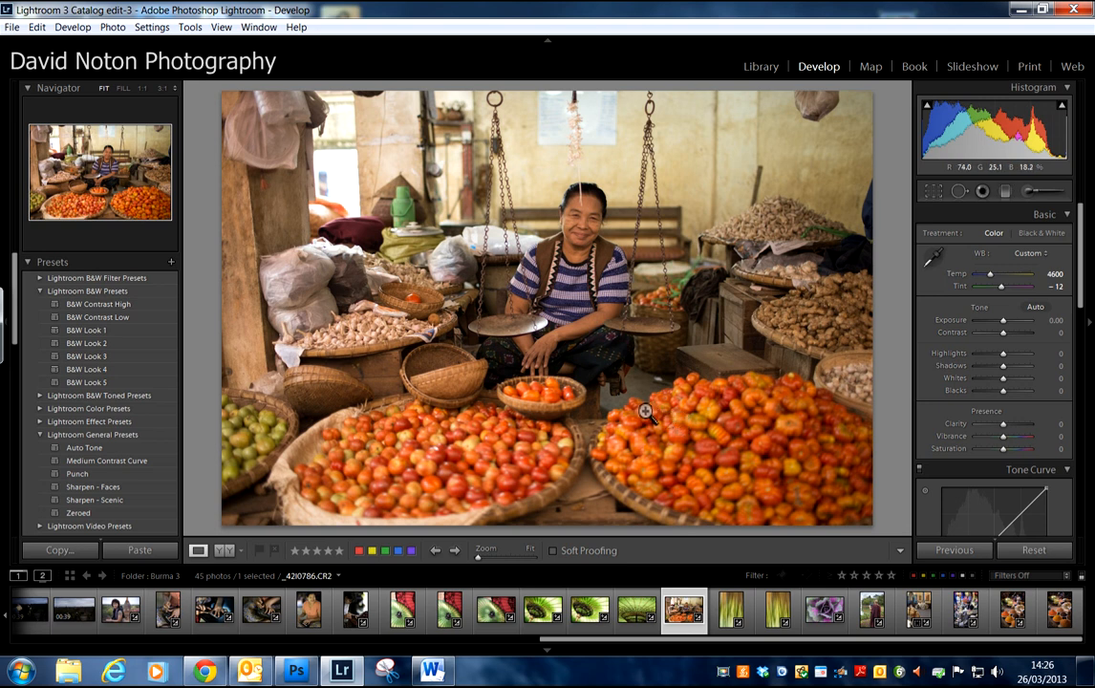
Open the glacier photo _I6B6484.CR2 from the Patagonia 1 folder for editing in the Develop module
click(762, 66)
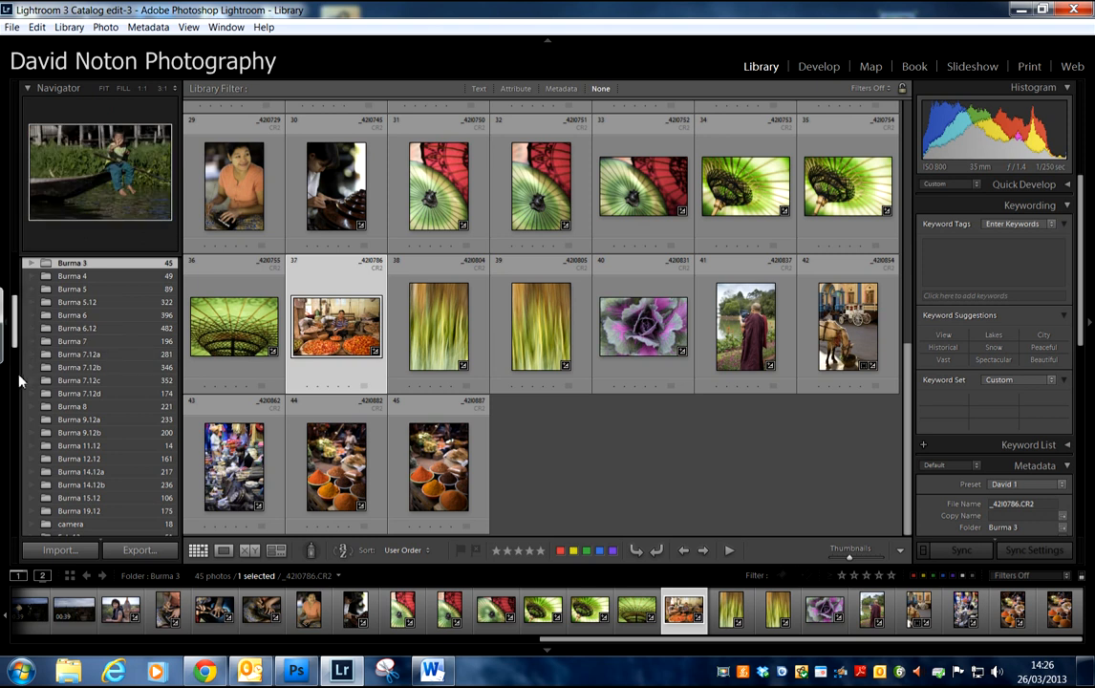
scroll(21, 373, down, 5)
scroll(16, 398, down, 5)
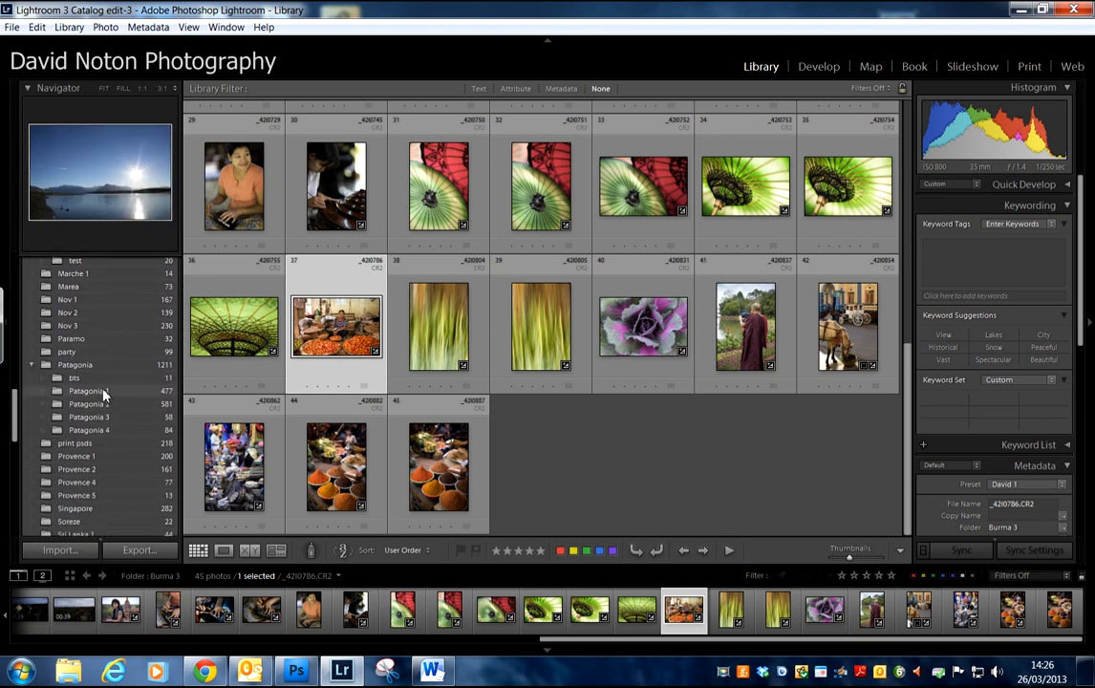
click(88, 391)
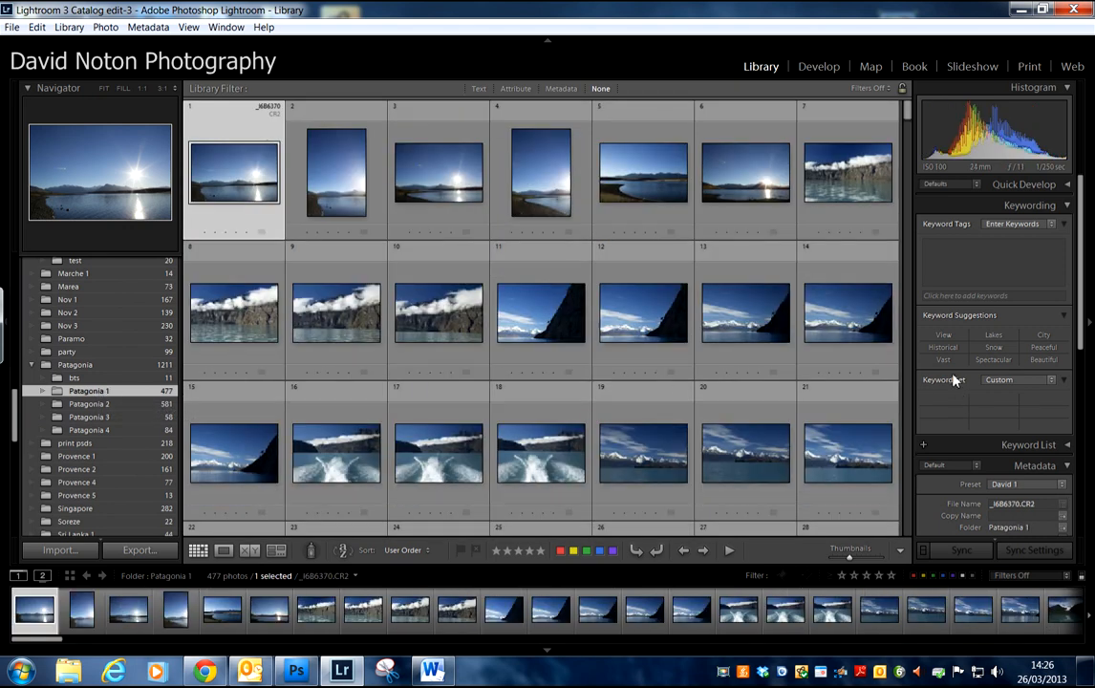
drag(908, 114, 915, 208)
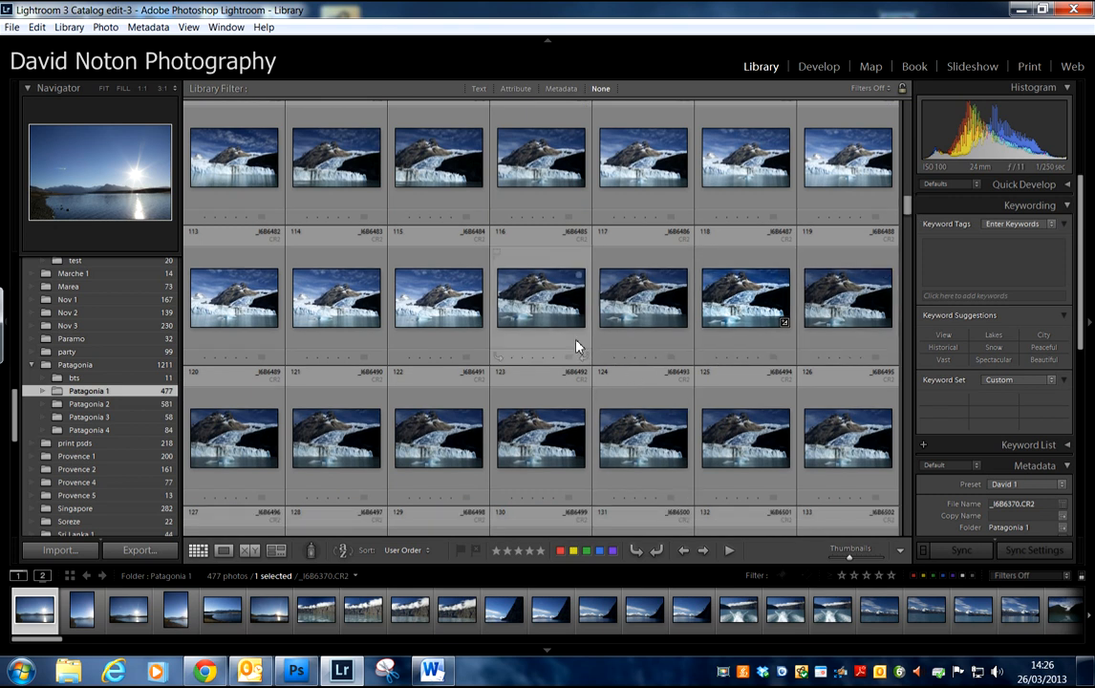
click(432, 316)
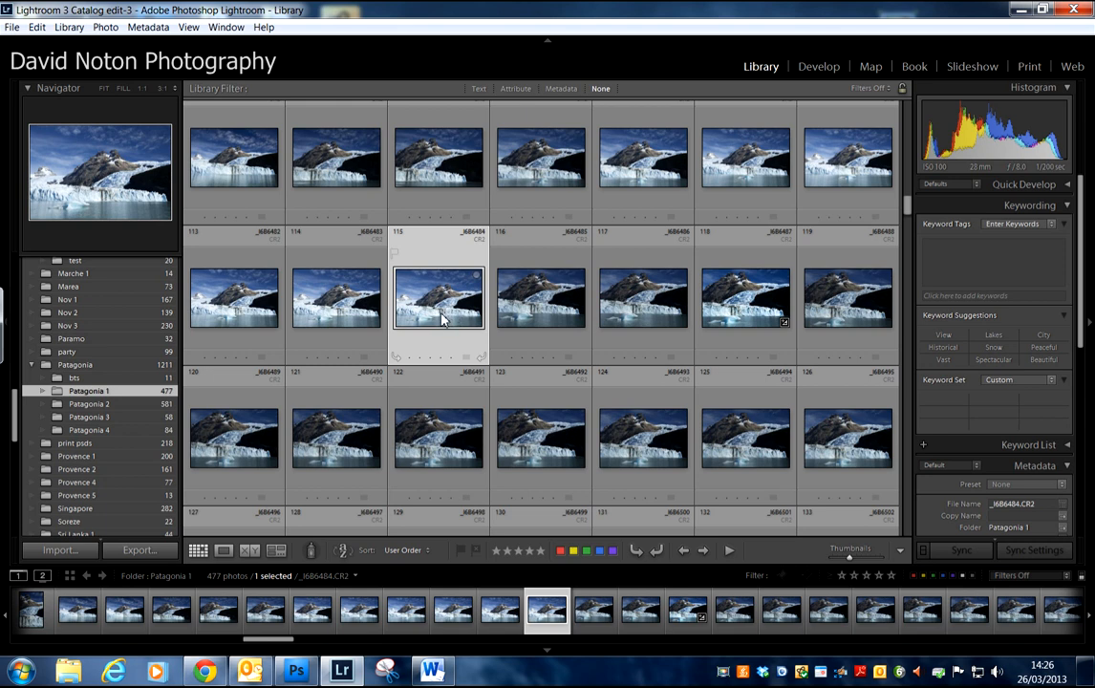
click(820, 71)
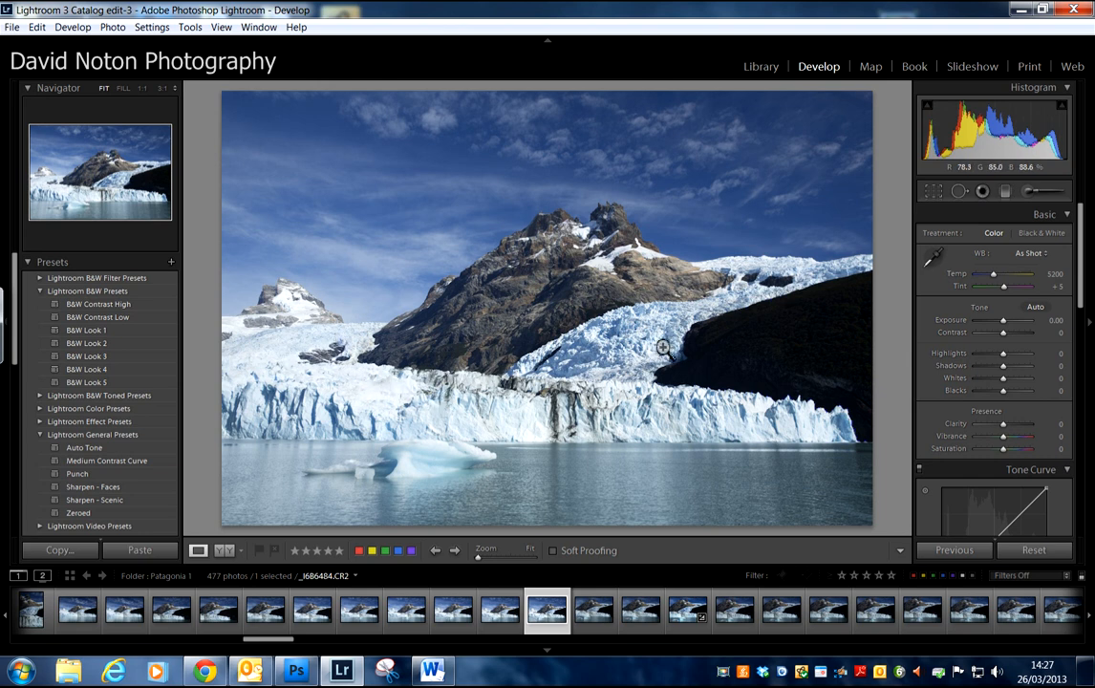
Pull the midtones of the glacier photo's RGB tone curve down slightly and inspect the ice at 1:1
drag(1081, 271, 1080, 321)
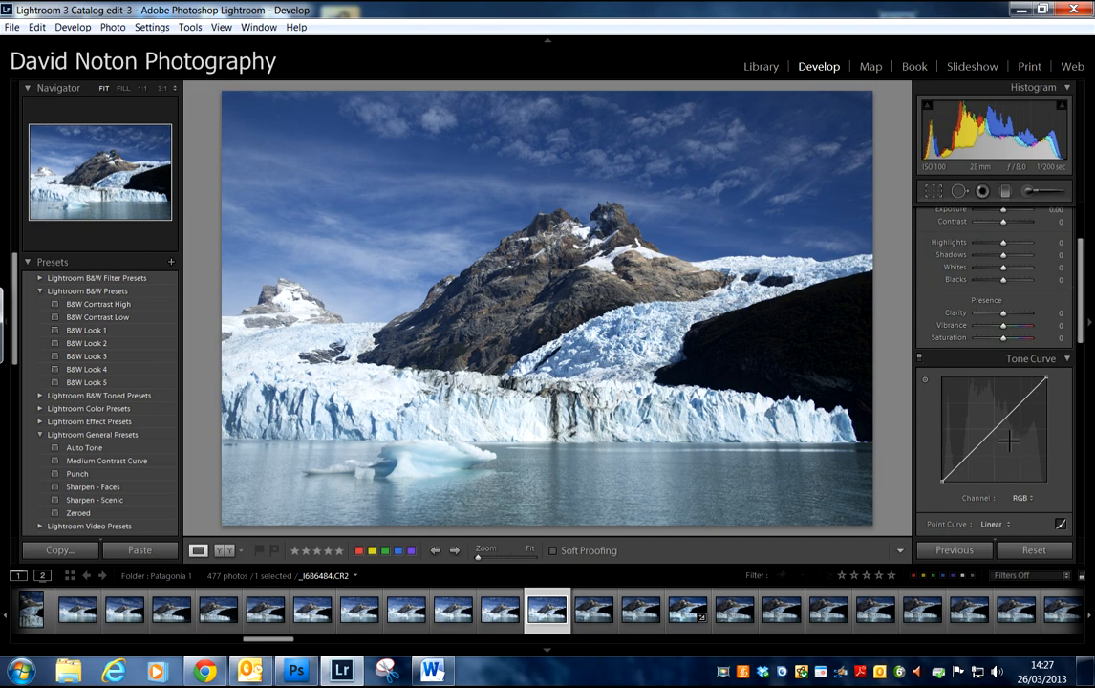
drag(1001, 439, 990, 438)
drag(1081, 312, 1081, 275)
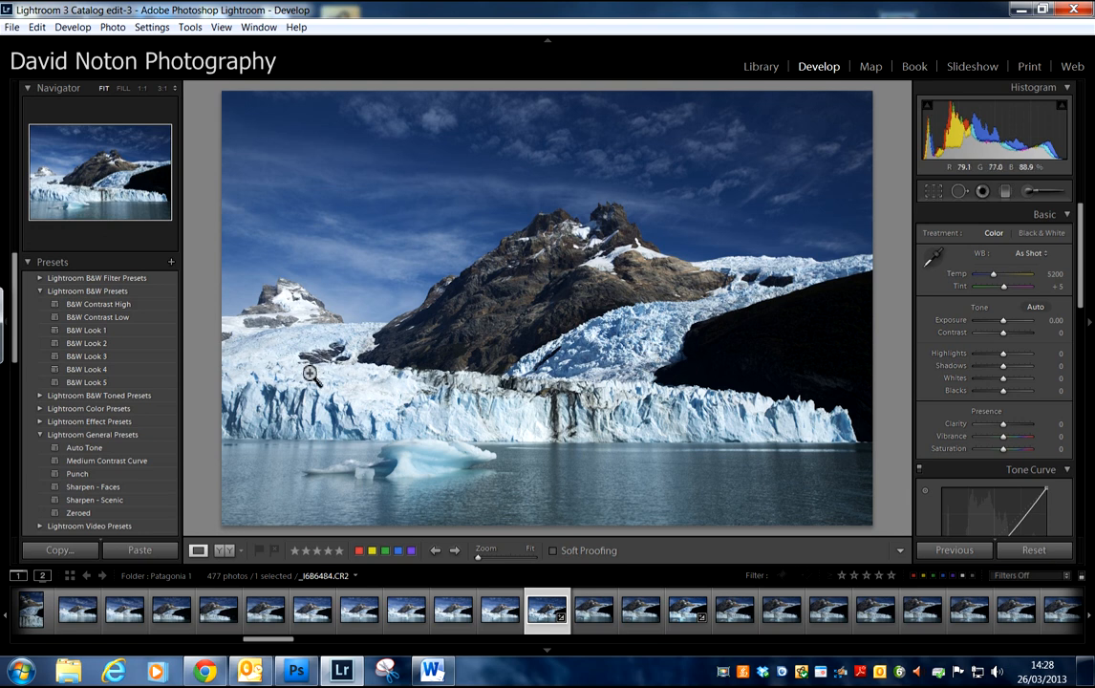
click(624, 342)
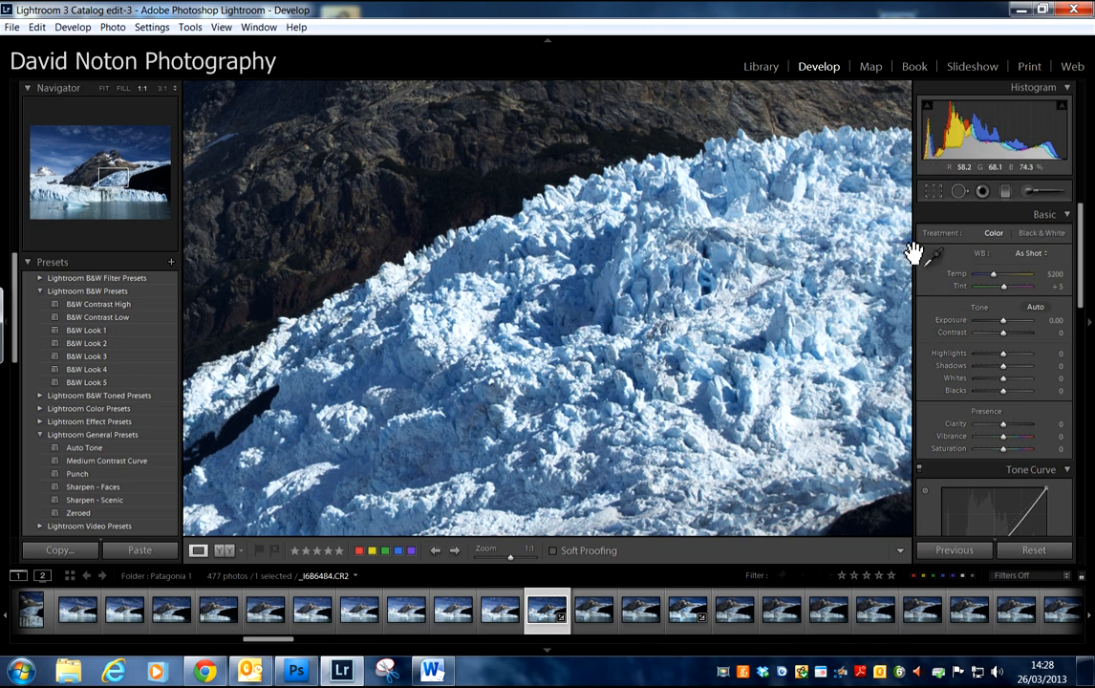
click(686, 325)
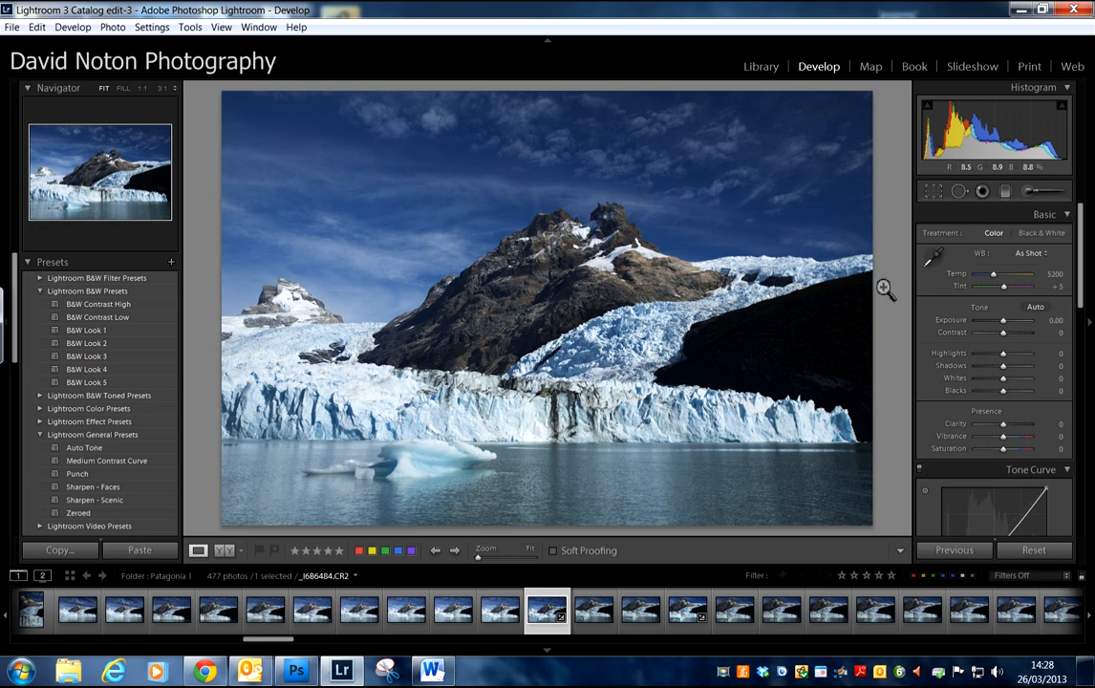
Try the Auto white balance on the glacier photo and return it to As Shot
click(1046, 256)
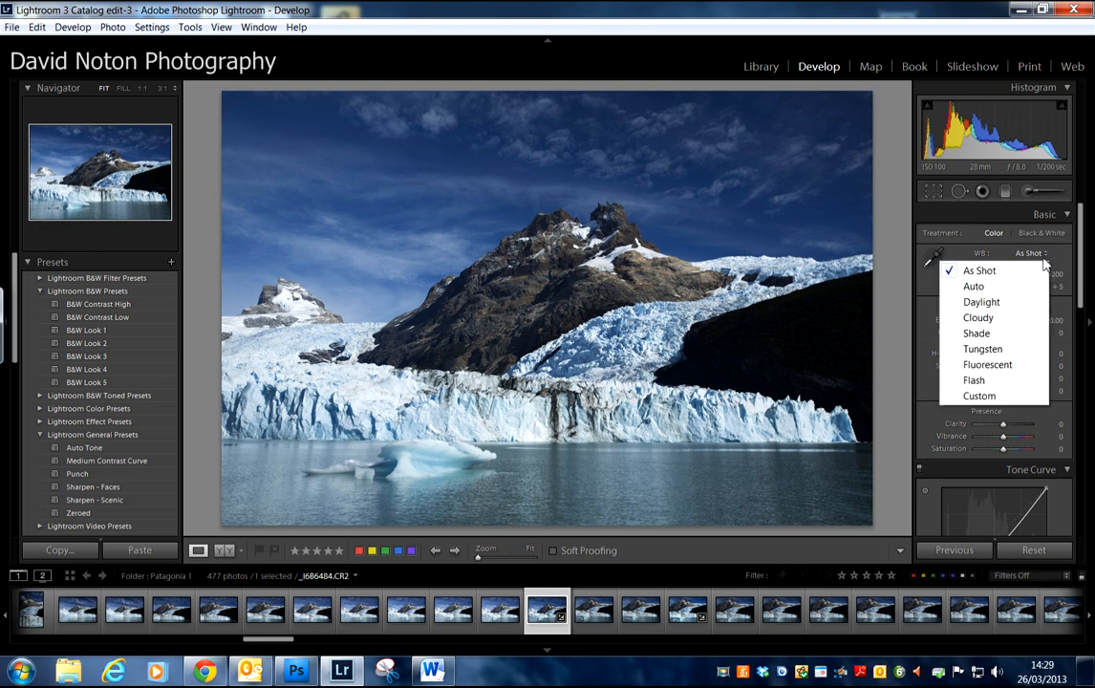
click(984, 288)
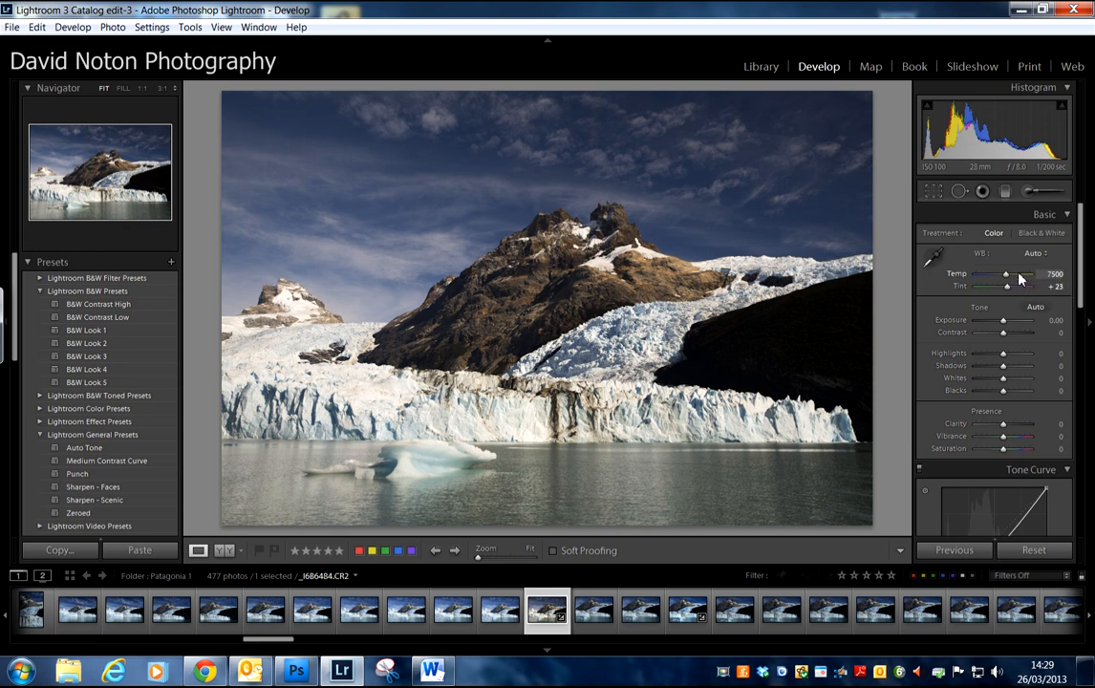
click(1046, 256)
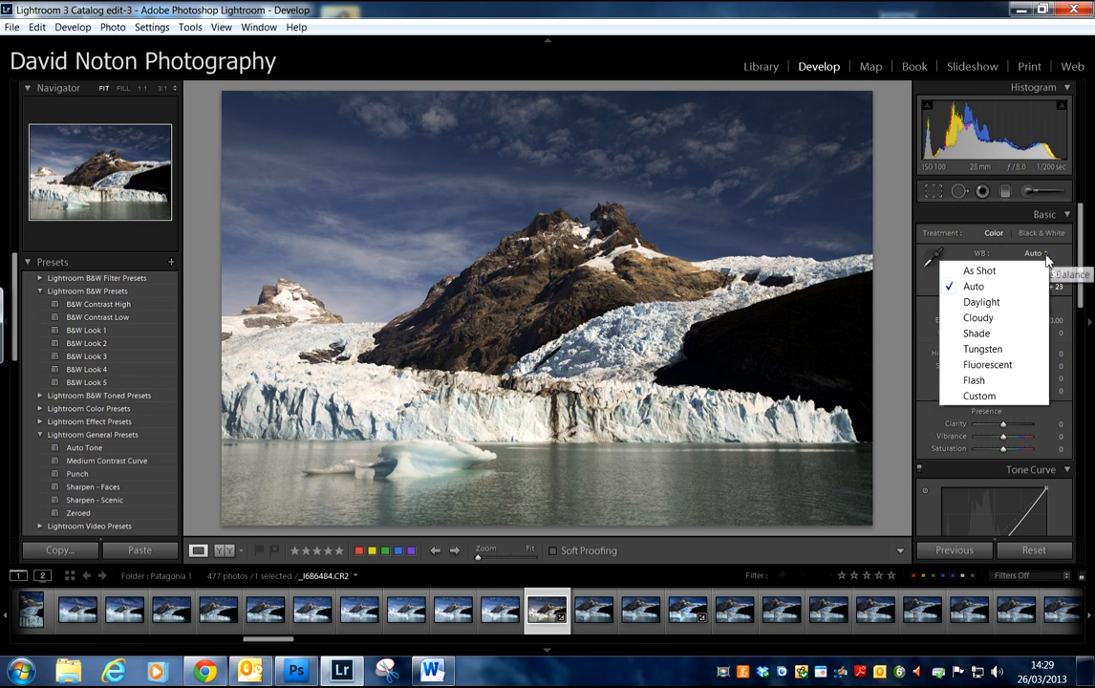
click(1000, 271)
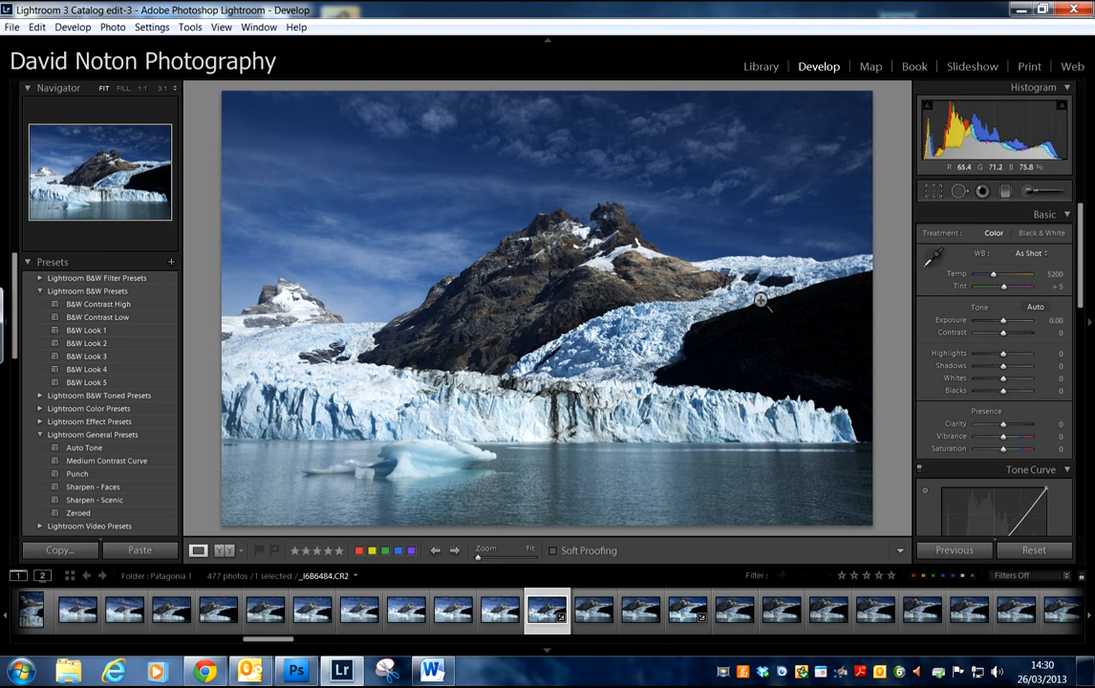
Try a custom white balance by sampling the snow patch below the peak with the White Balance Selector
click(934, 262)
click(932, 262)
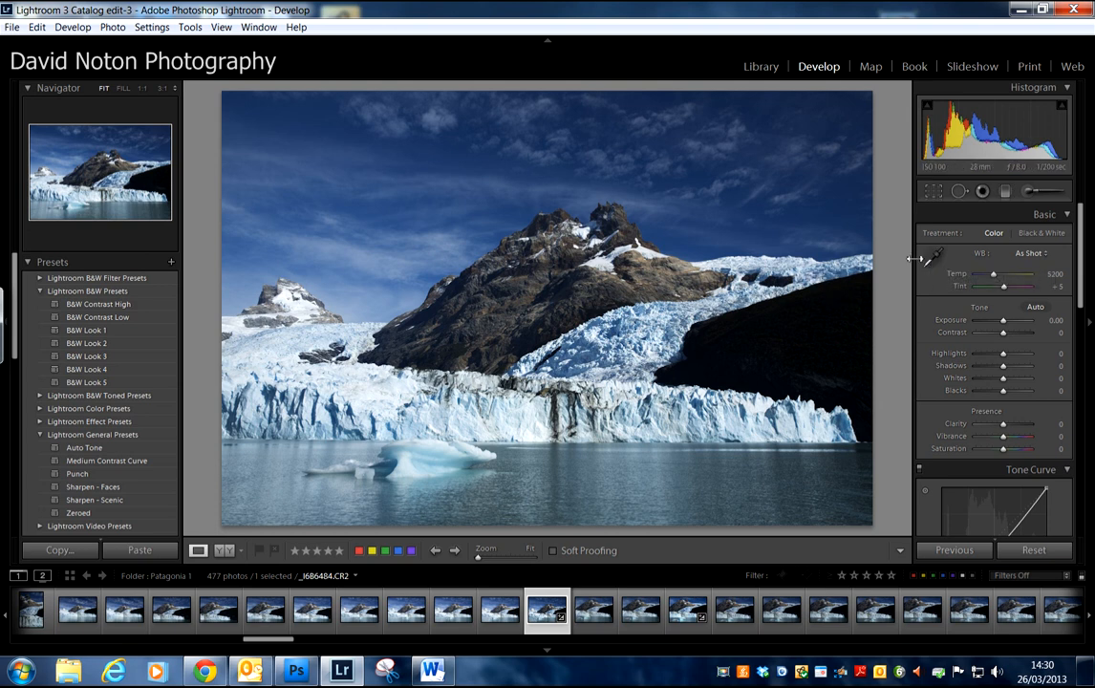
click(934, 256)
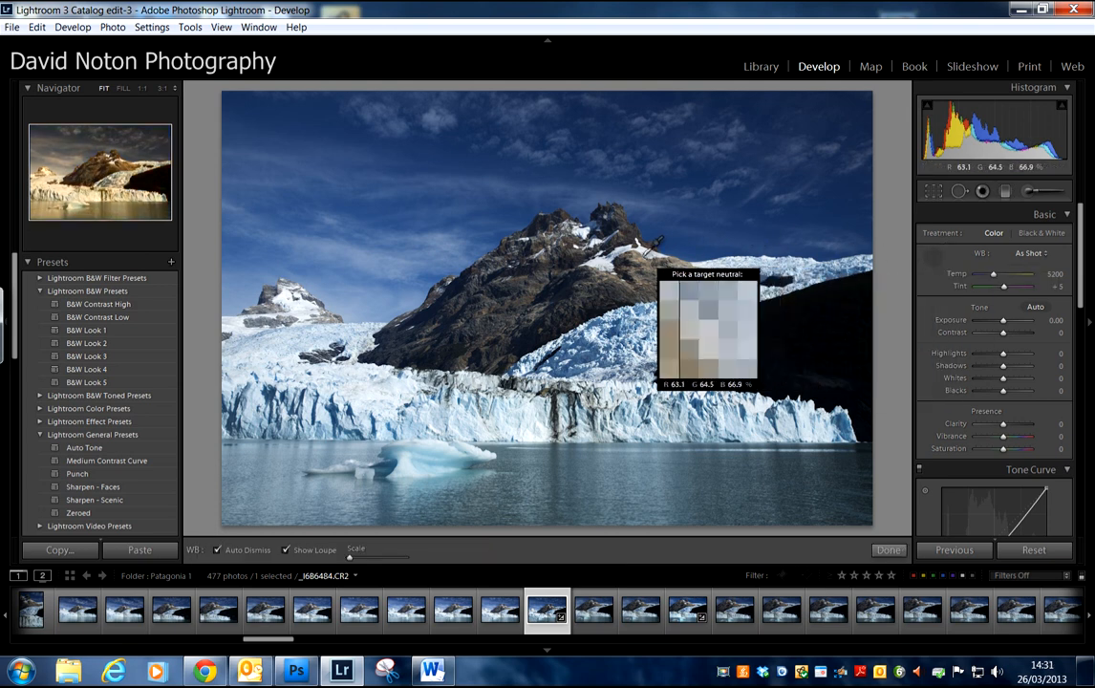
click(610, 276)
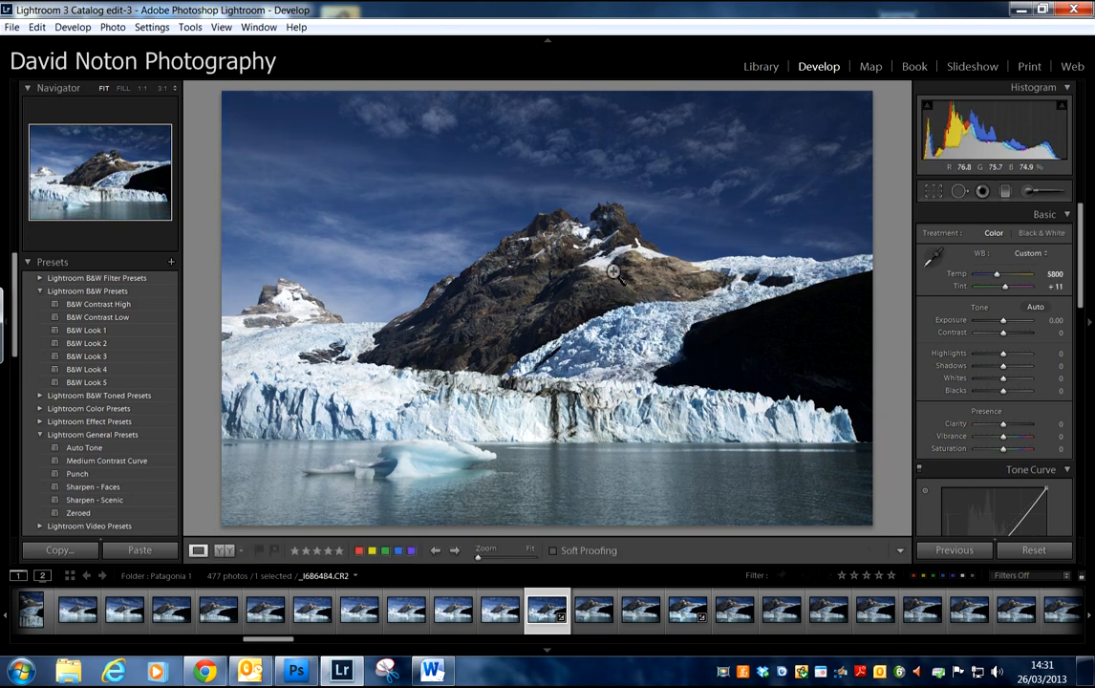
Compare the sampled white balance with Auto and restore the As Shot setting
click(1046, 255)
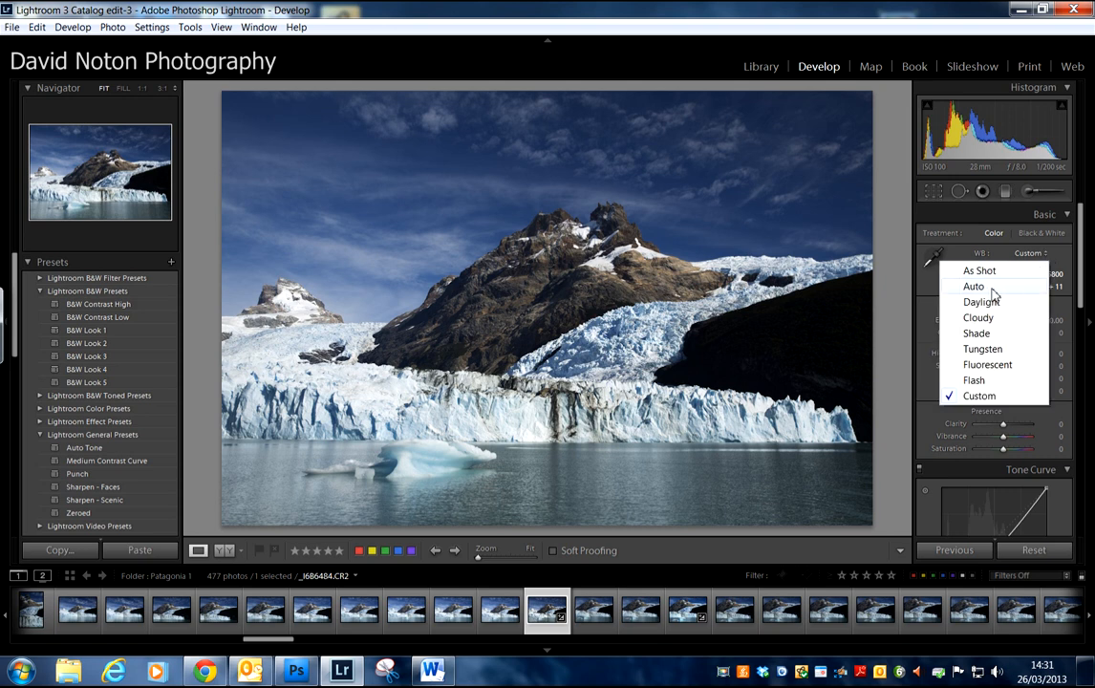
click(993, 288)
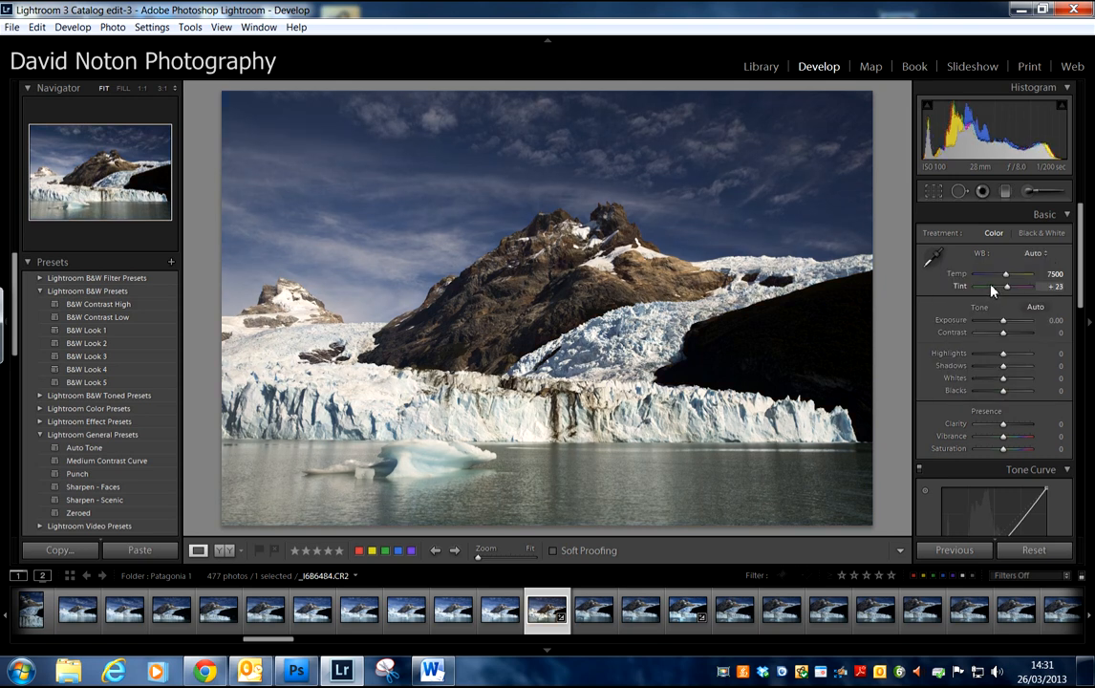
click(1038, 254)
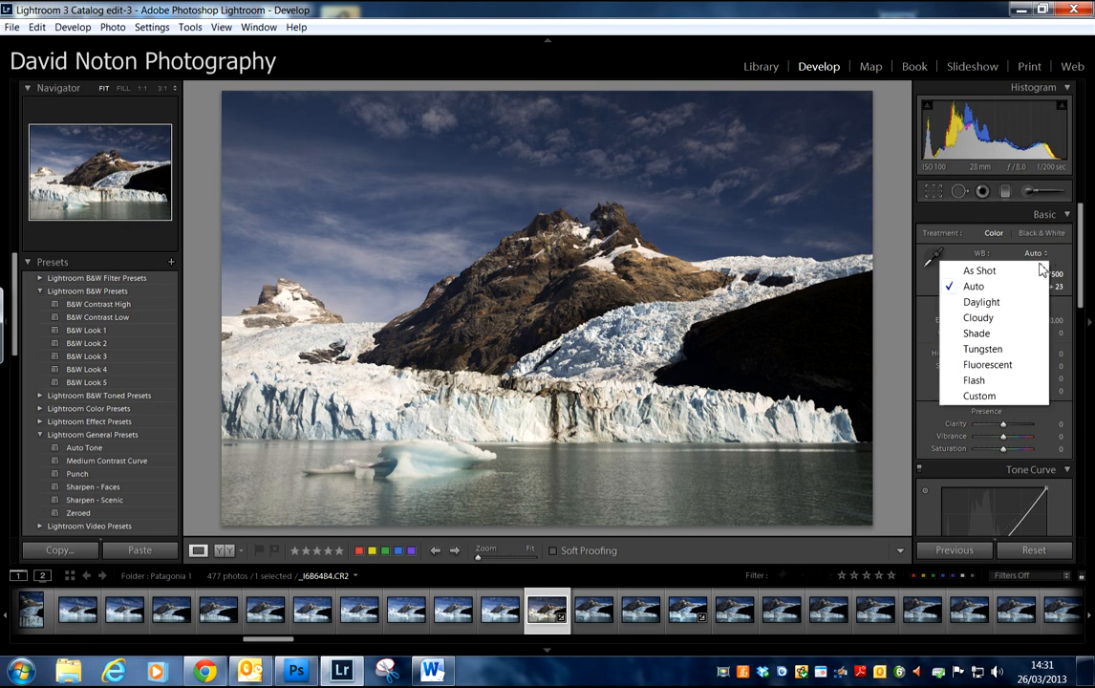
click(984, 272)
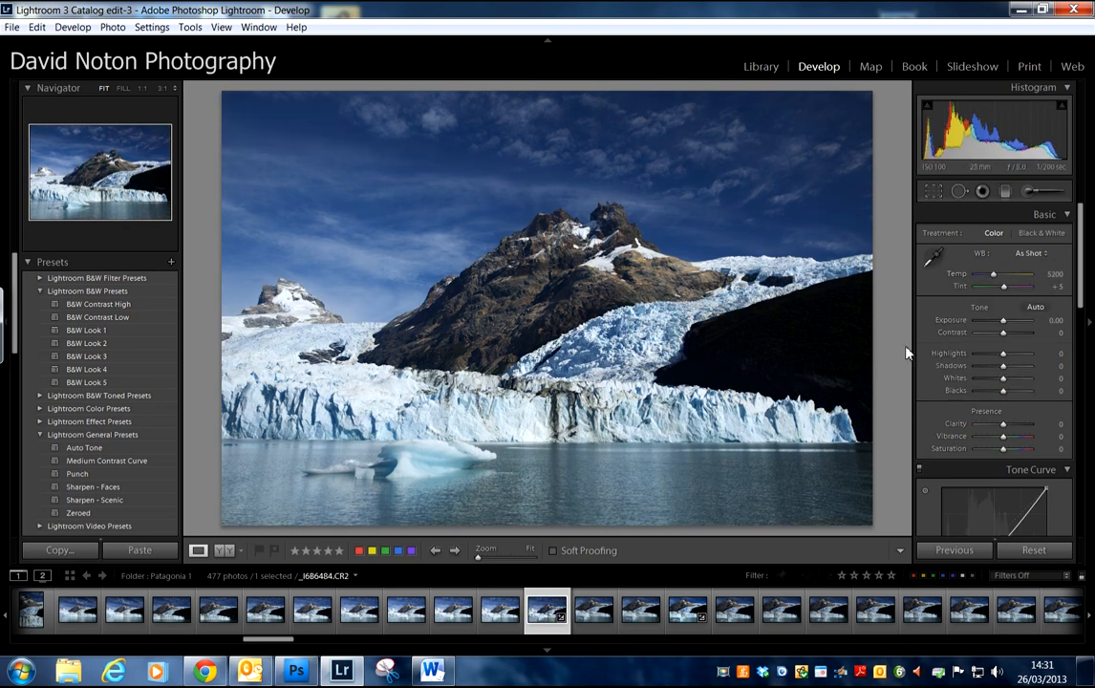
Reshape the RGB tone curve by moving its point down into the shadows and adding a highlight point at about 82.4 / 78.0 %
scroll(1083, 267, down, 2)
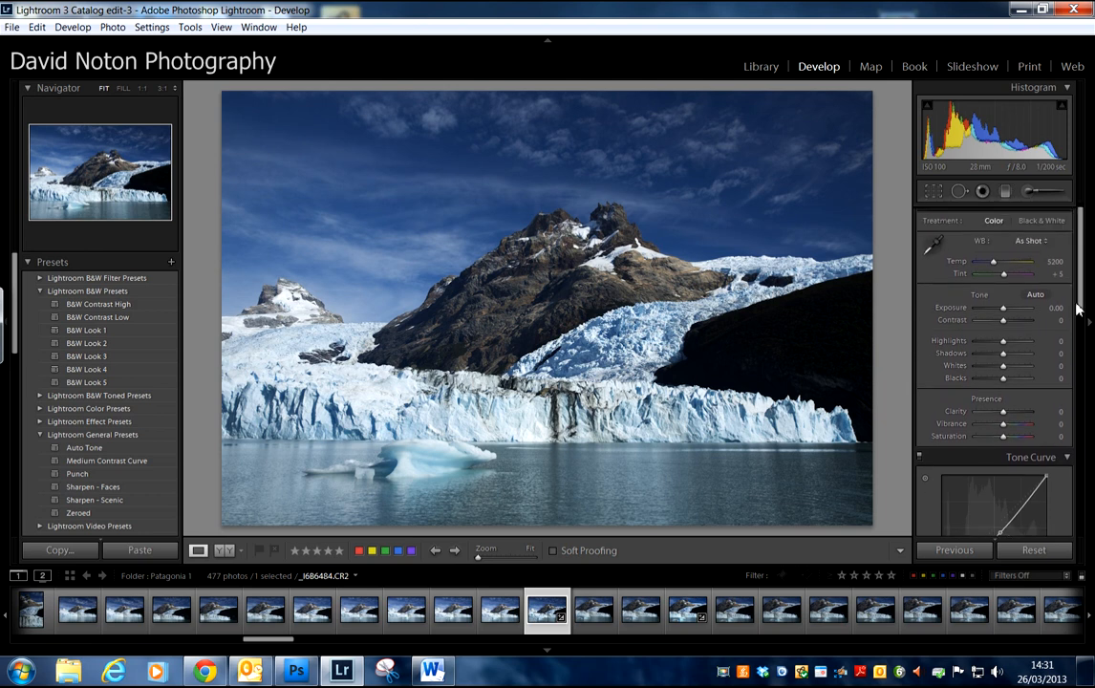
drag(1082, 283, 1082, 291)
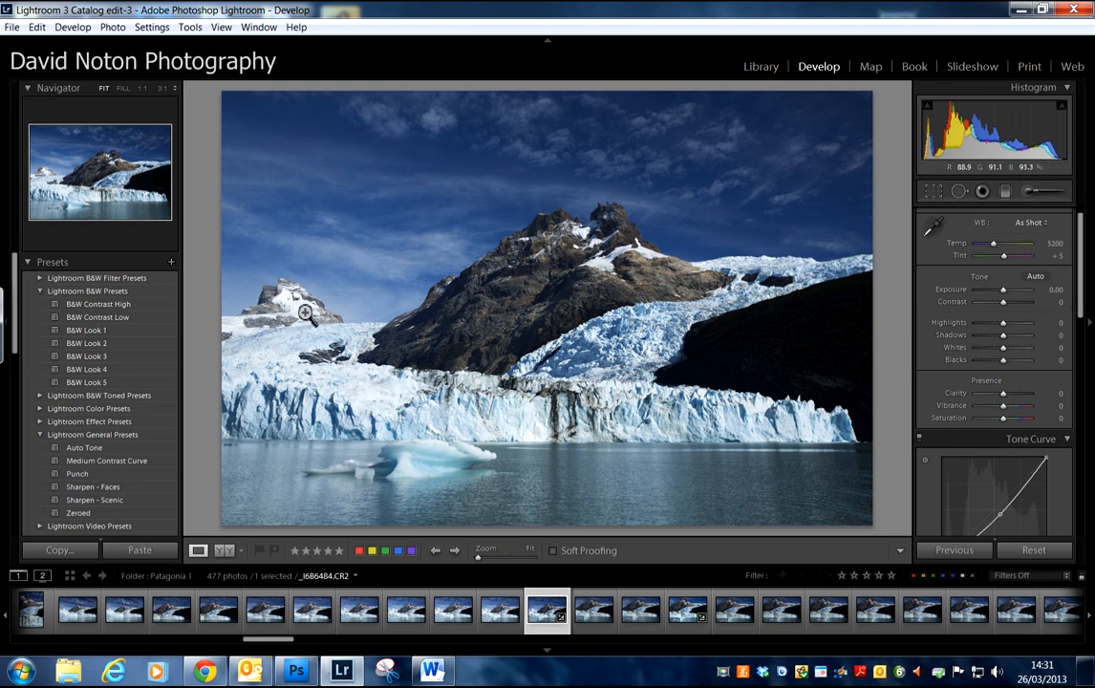
drag(1088, 294, 1084, 337)
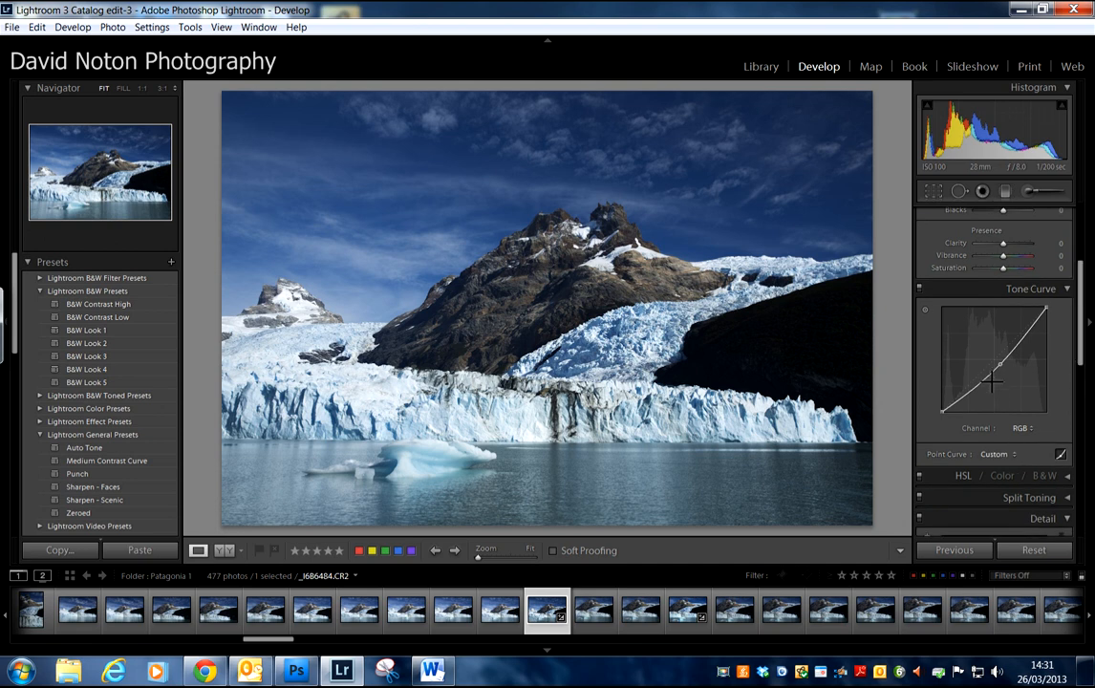
drag(998, 367, 963, 401)
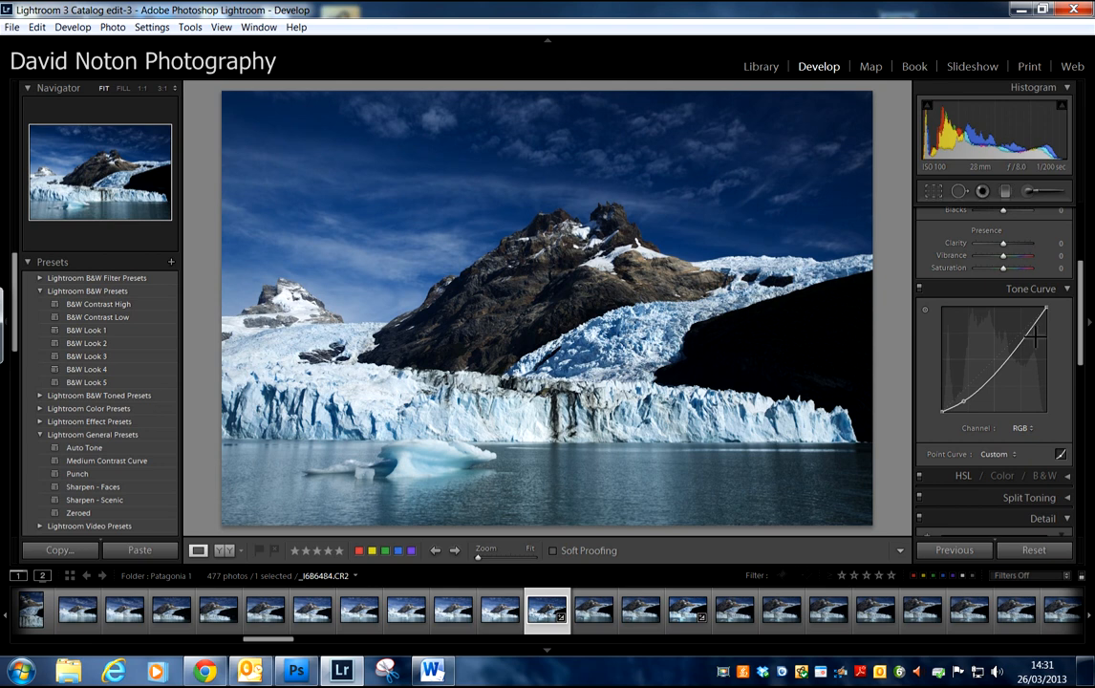
drag(1029, 334, 1028, 330)
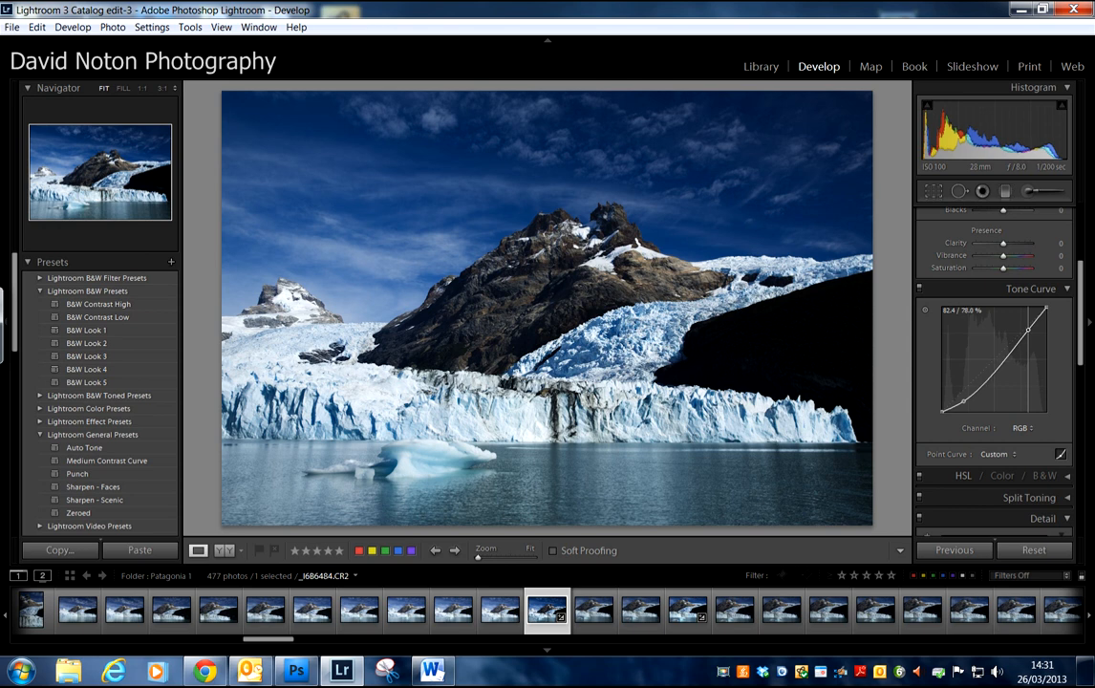
drag(963, 401, 963, 399)
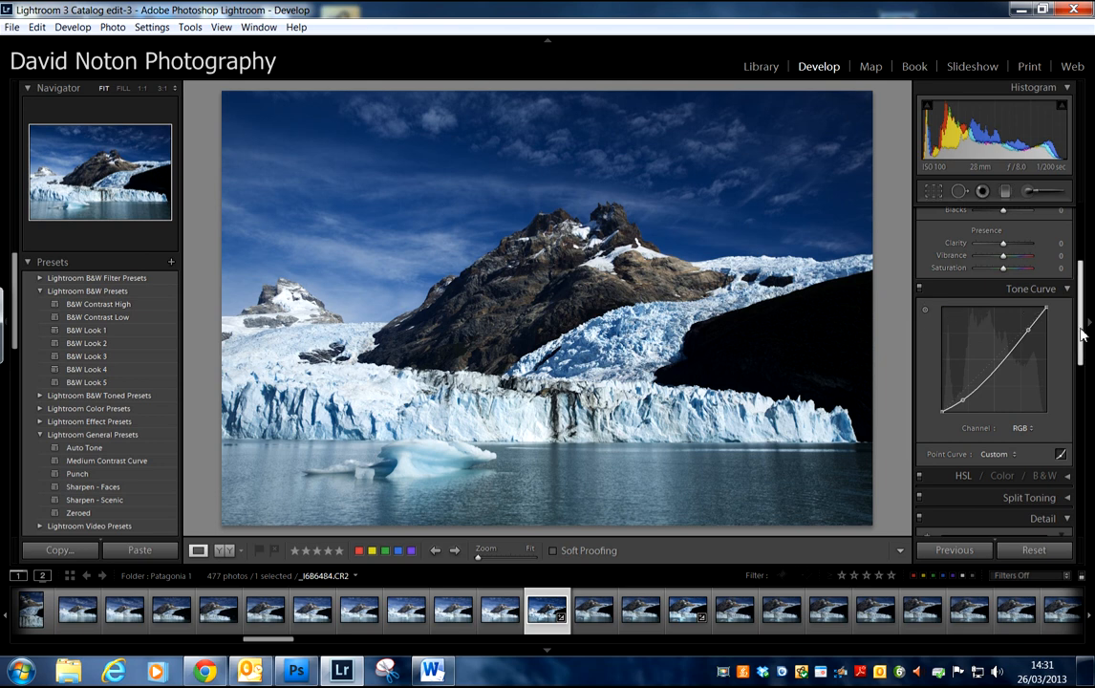
scroll(1085, 316, up, 5)
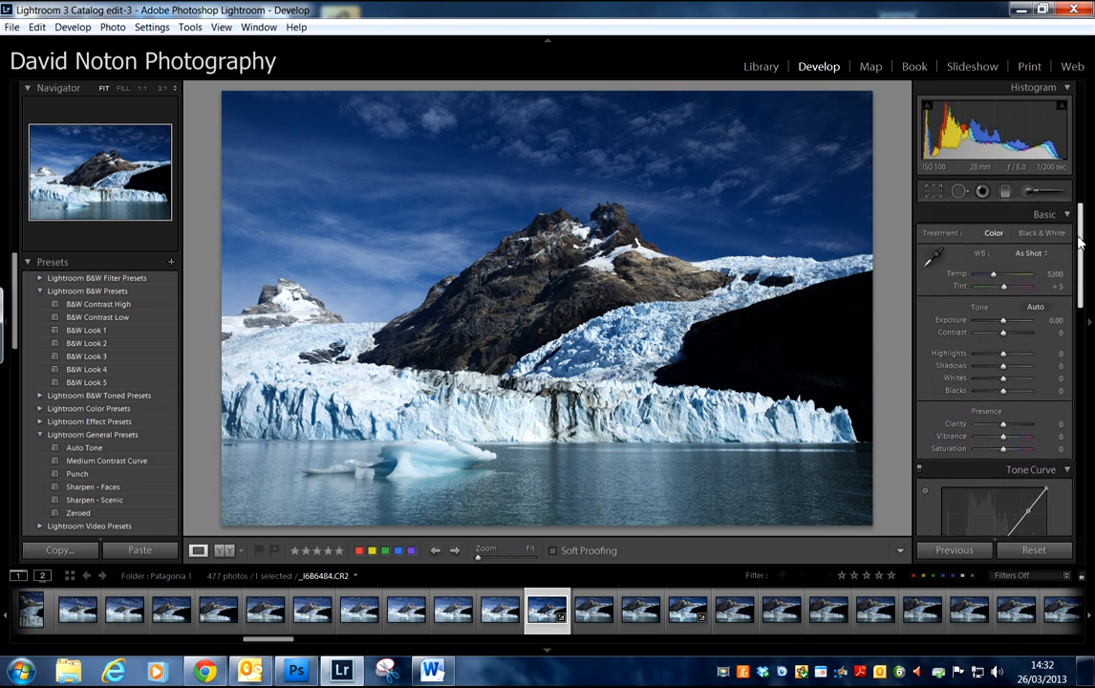